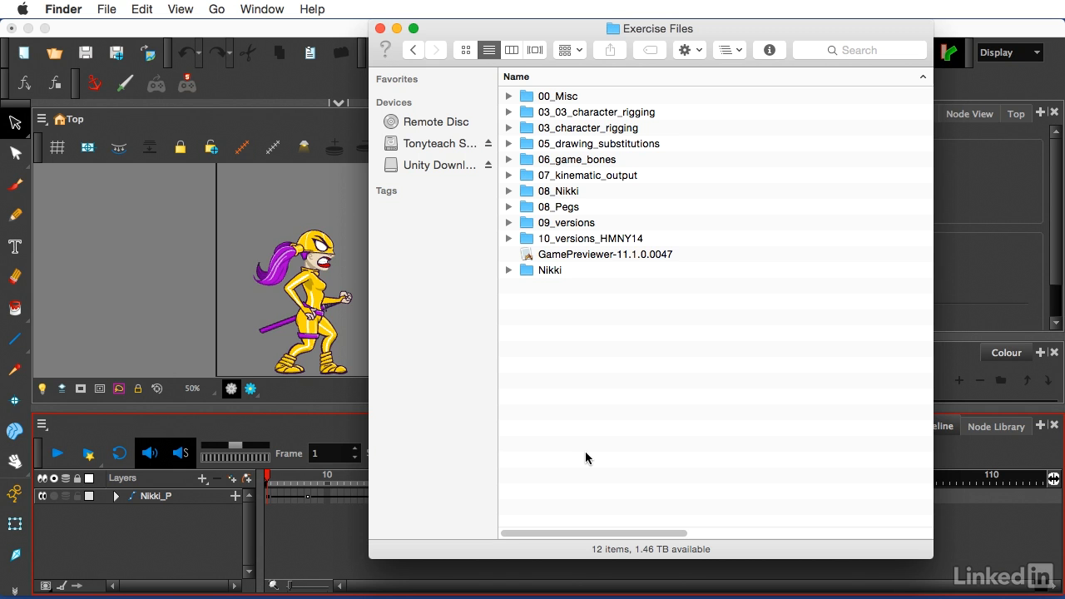
Switch to Harmony and check in the toolbar list that the Game toolbar is enabled.
click(346, 233)
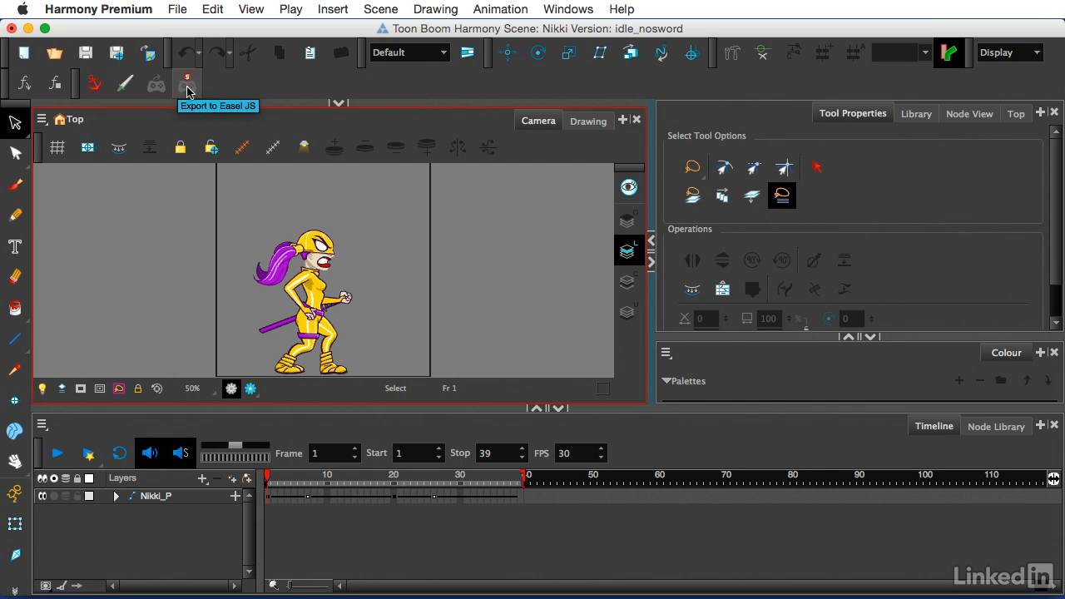
right_click(263, 88)
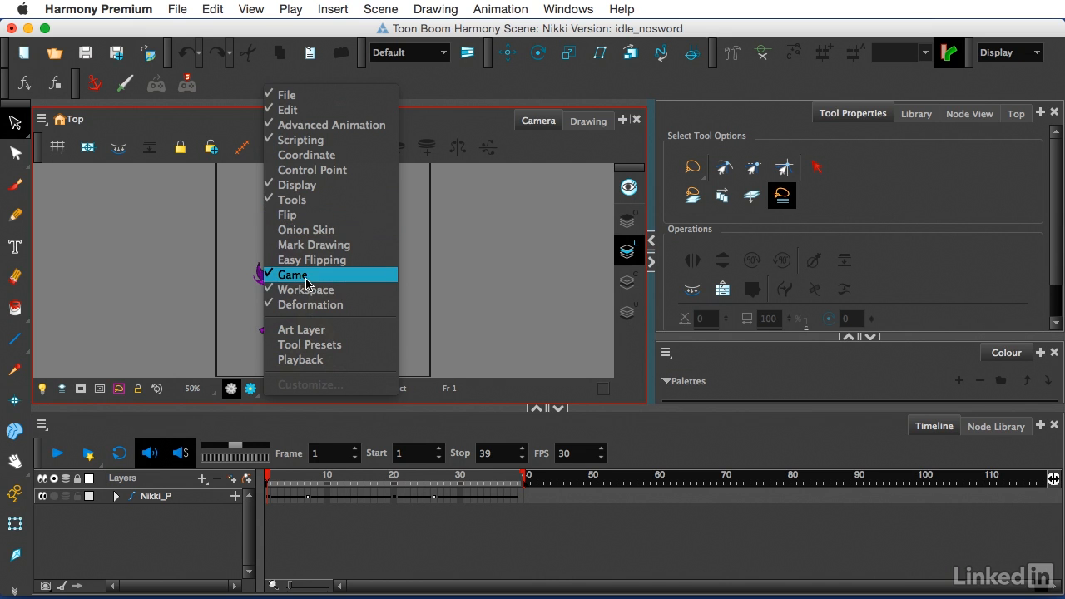
click(159, 253)
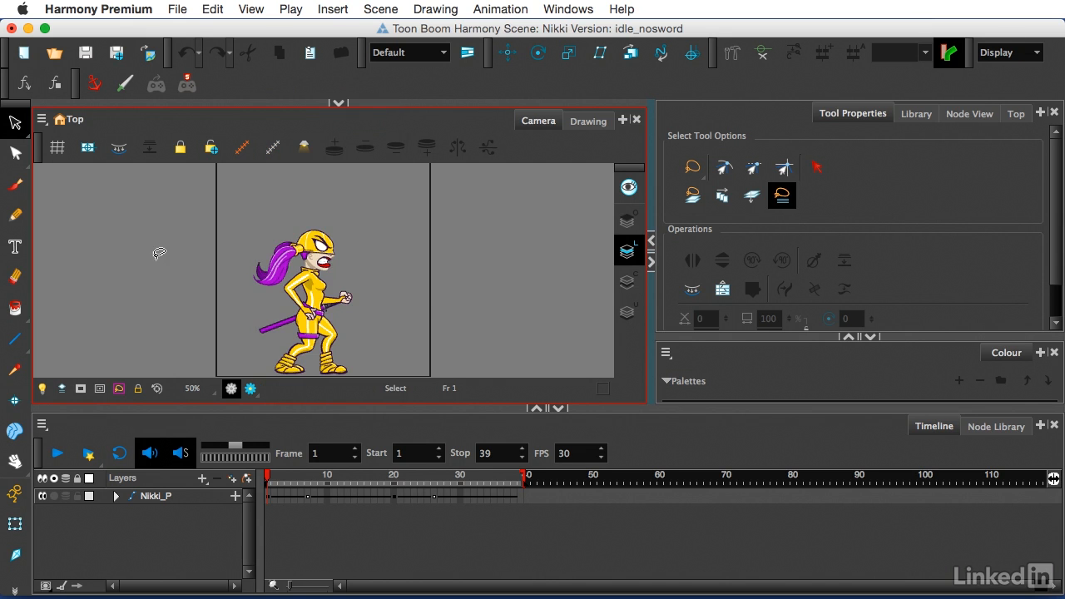
In the sprite sheet export settings, save to a new toUnity folder in Exercise Files and enable Overwrite Project and Clear Texture Folder.
click(155, 87)
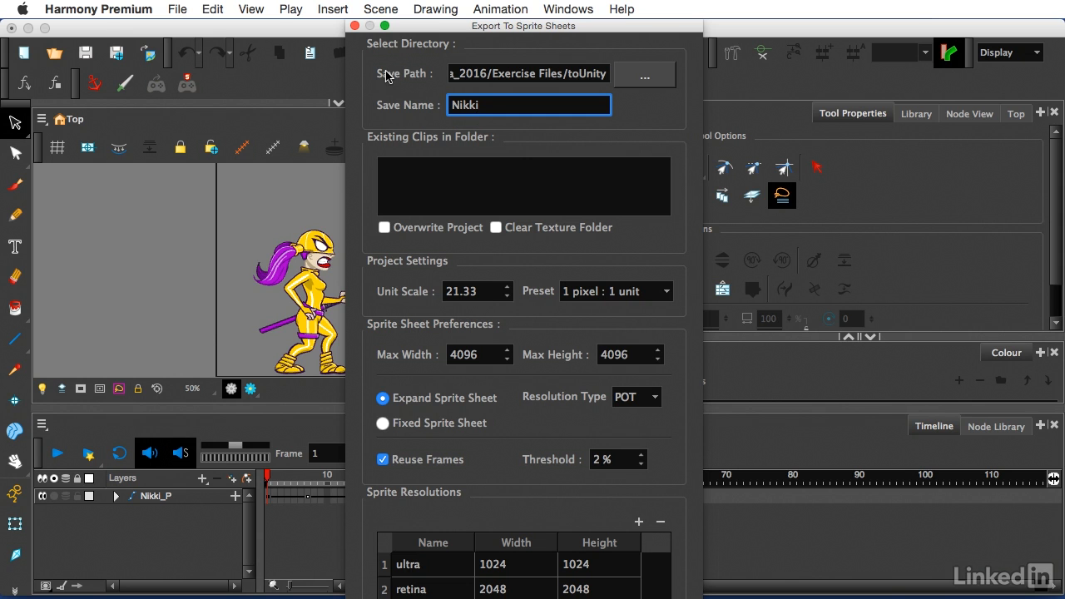
click(619, 78)
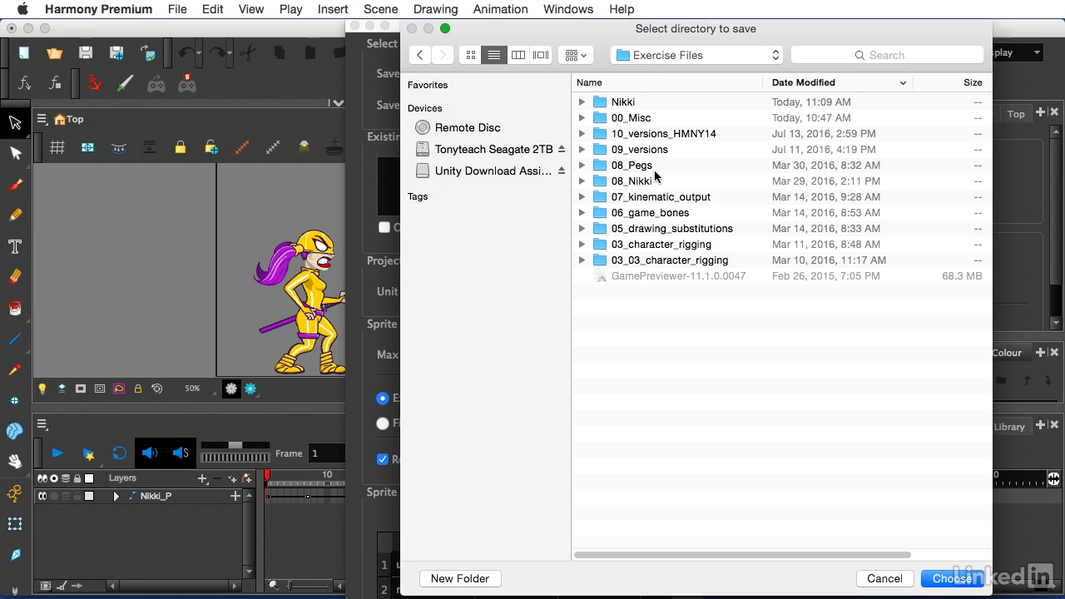
click(459, 578)
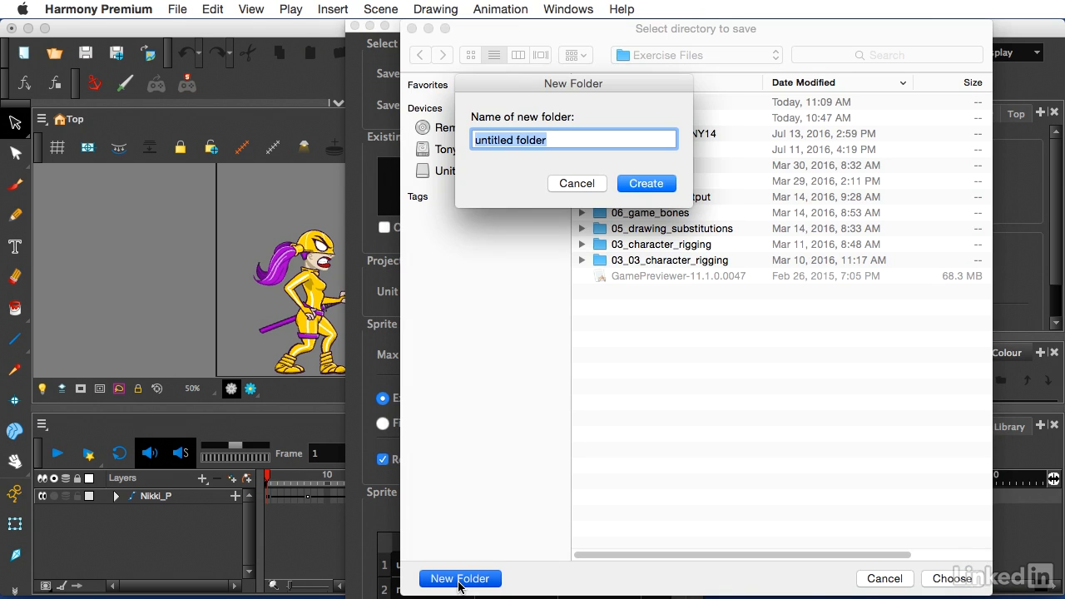
text(to)
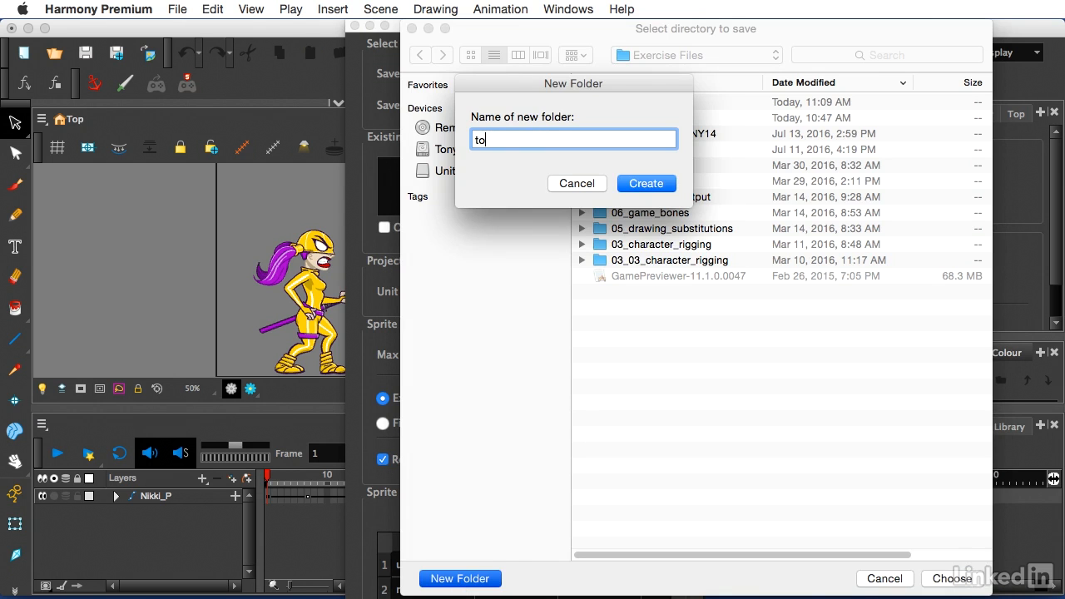
text(Unity)
click(636, 183)
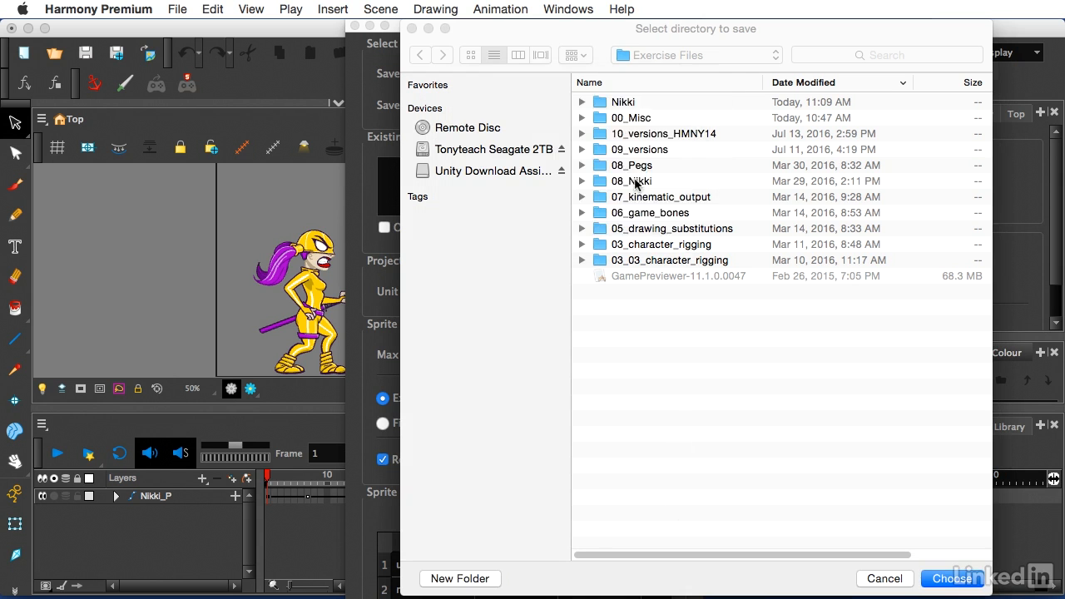
click(968, 585)
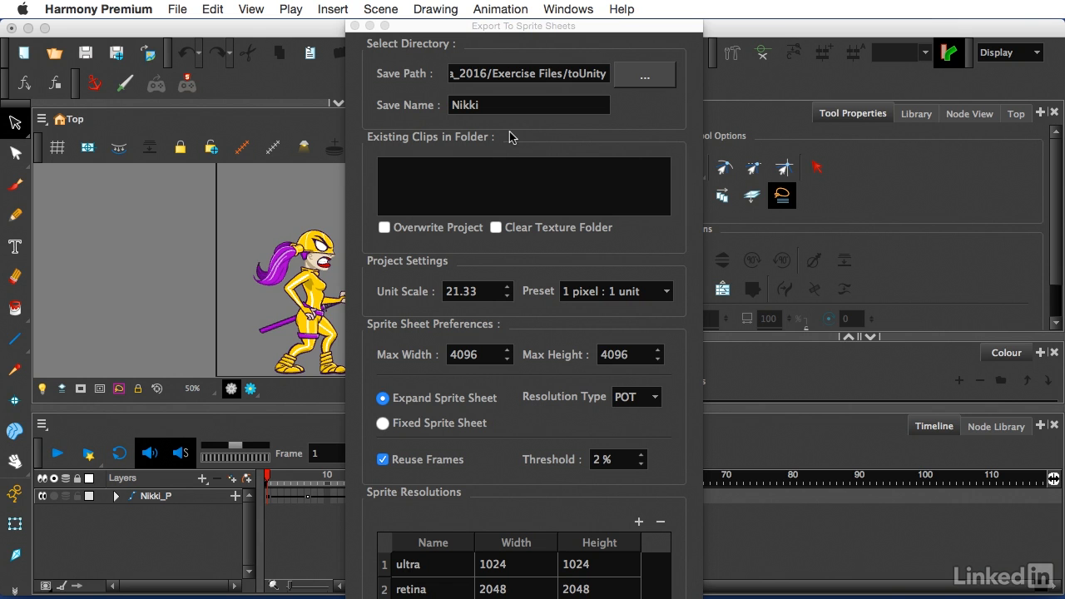
click(384, 228)
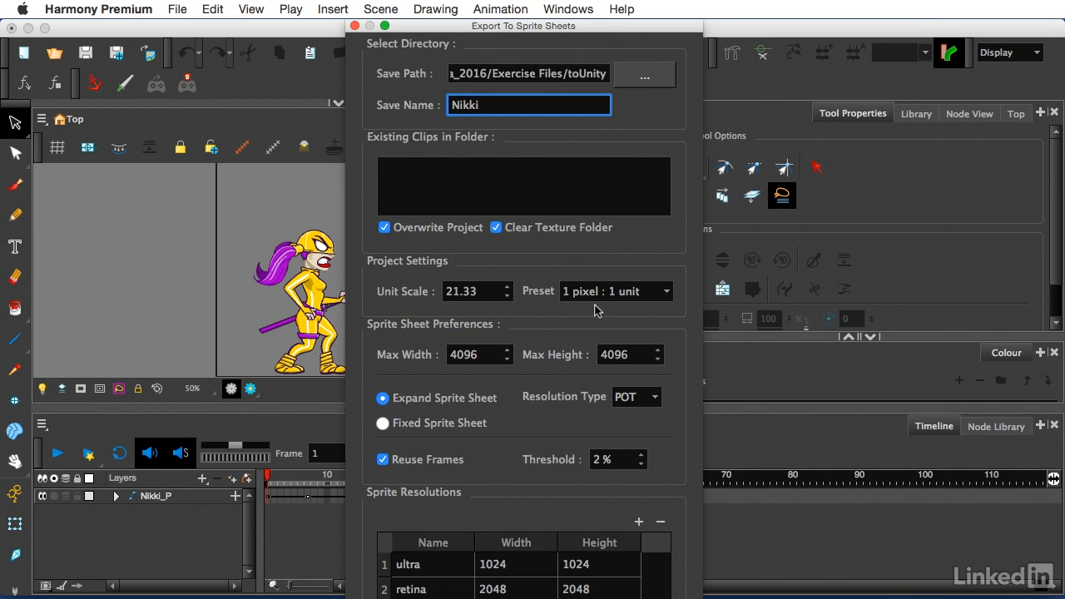
Try a custom unit scale of 1, and return the preset to 1 pixel : 1 unit.
click(486, 293)
double_click(485, 293)
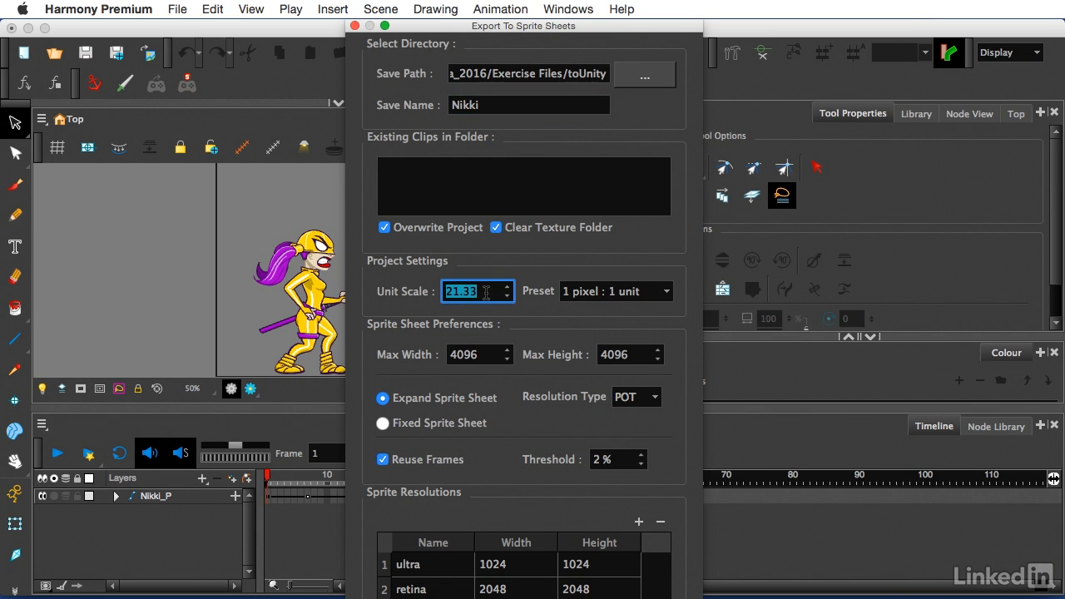
text(1)
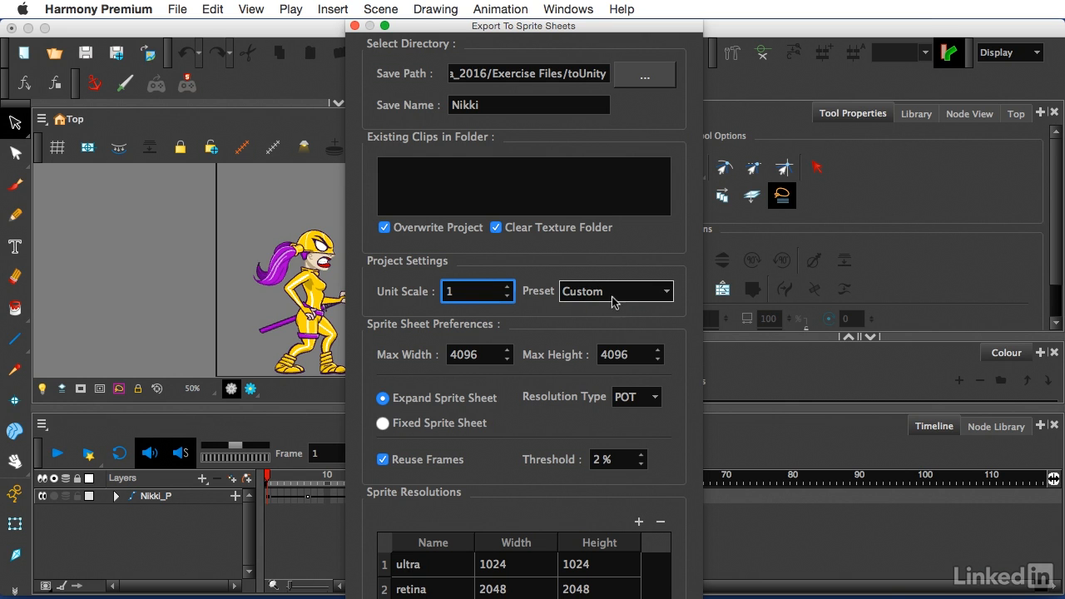
click(667, 293)
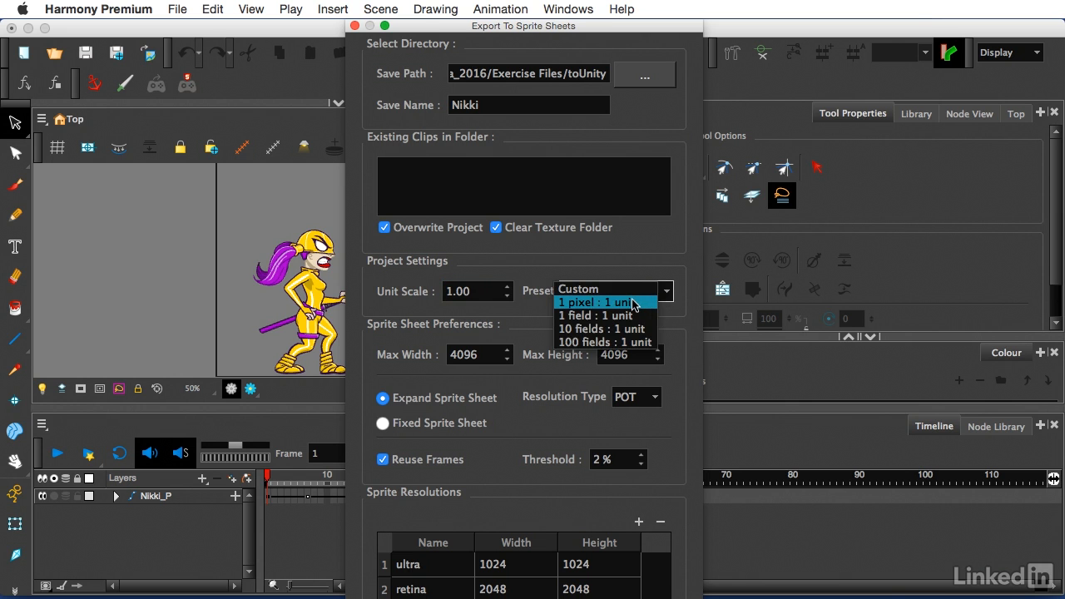
click(633, 304)
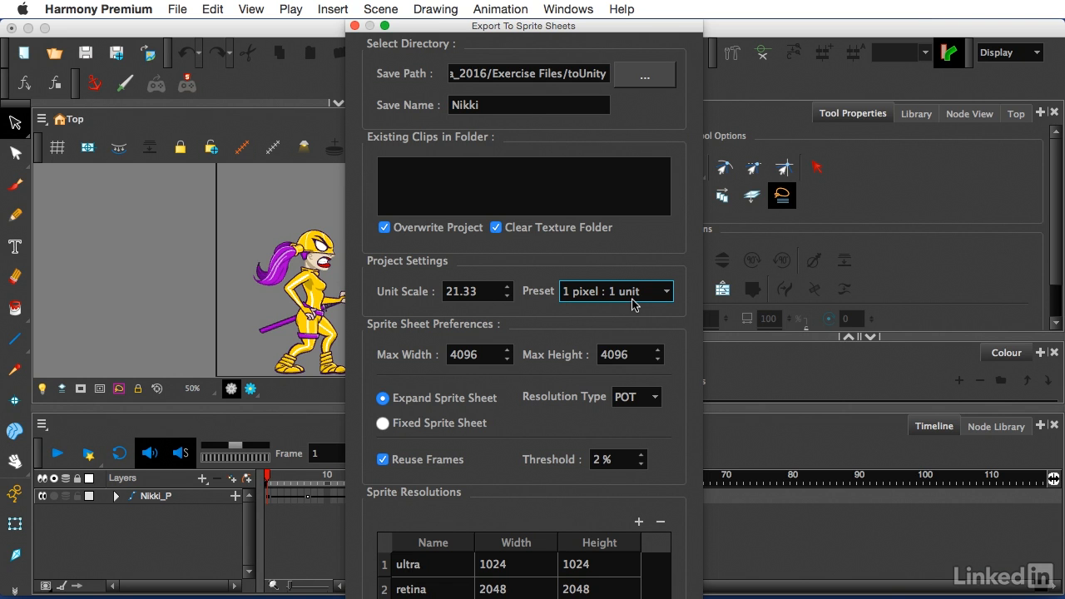
Review the ultra and retina sprite resolutions and export the Nikki sprite sheets.
click(433, 574)
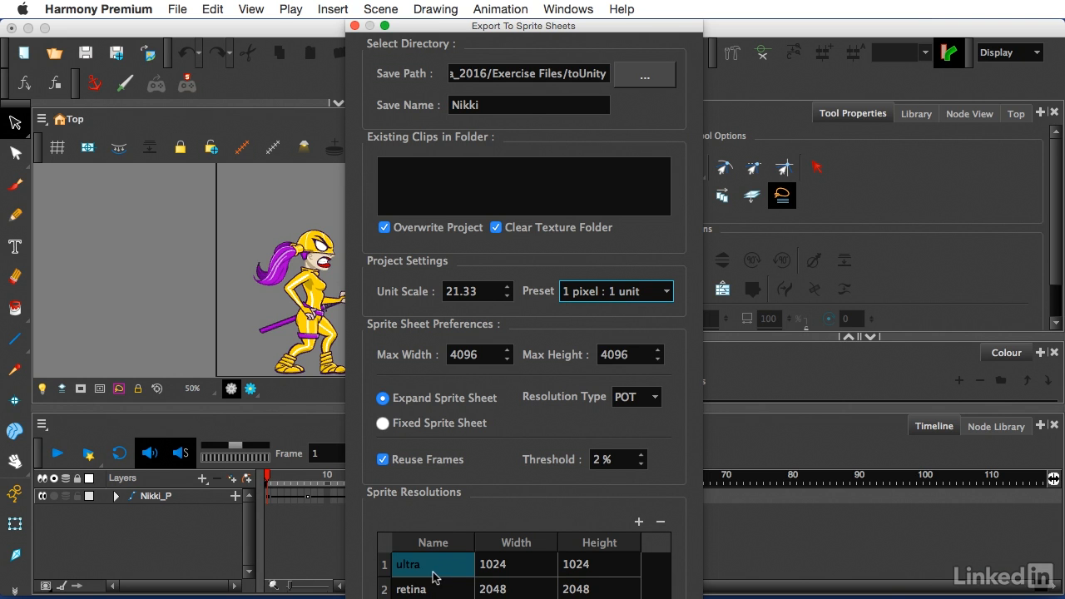
click(432, 587)
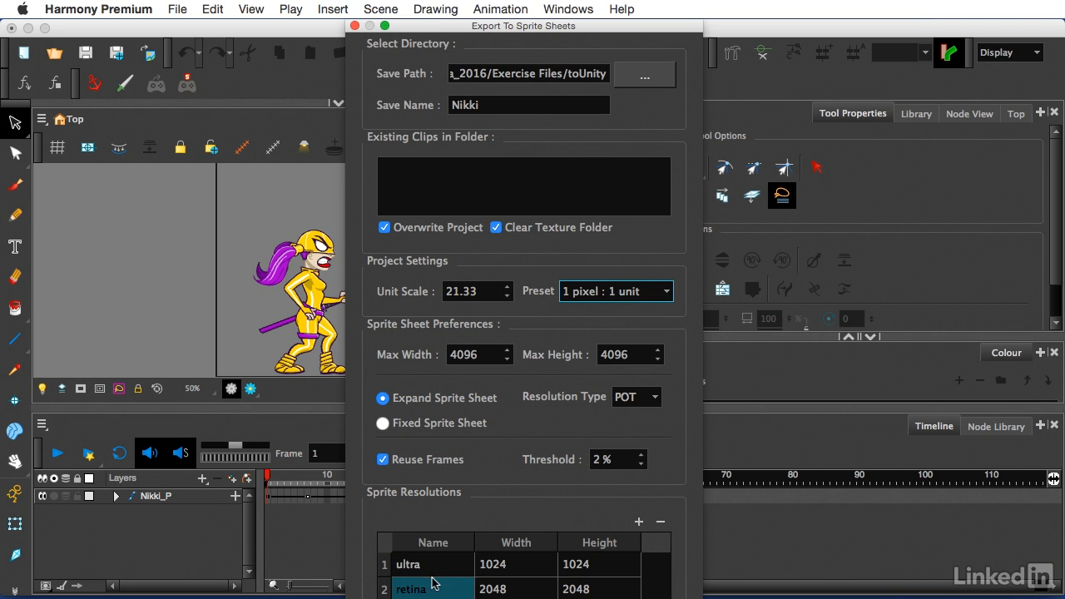
click(531, 589)
click(586, 590)
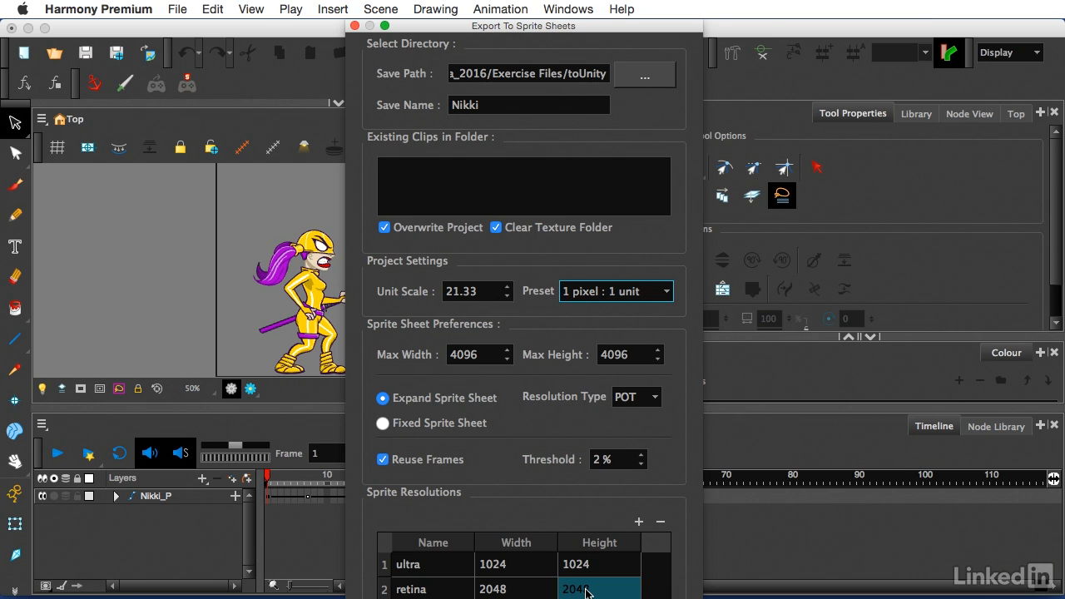
click(437, 566)
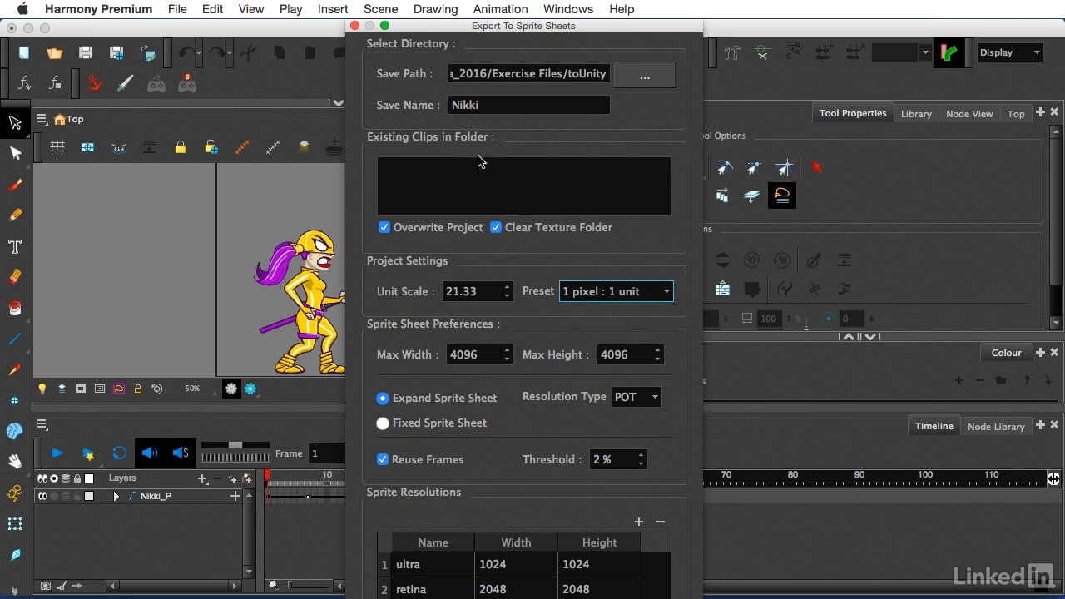
click(383, 28)
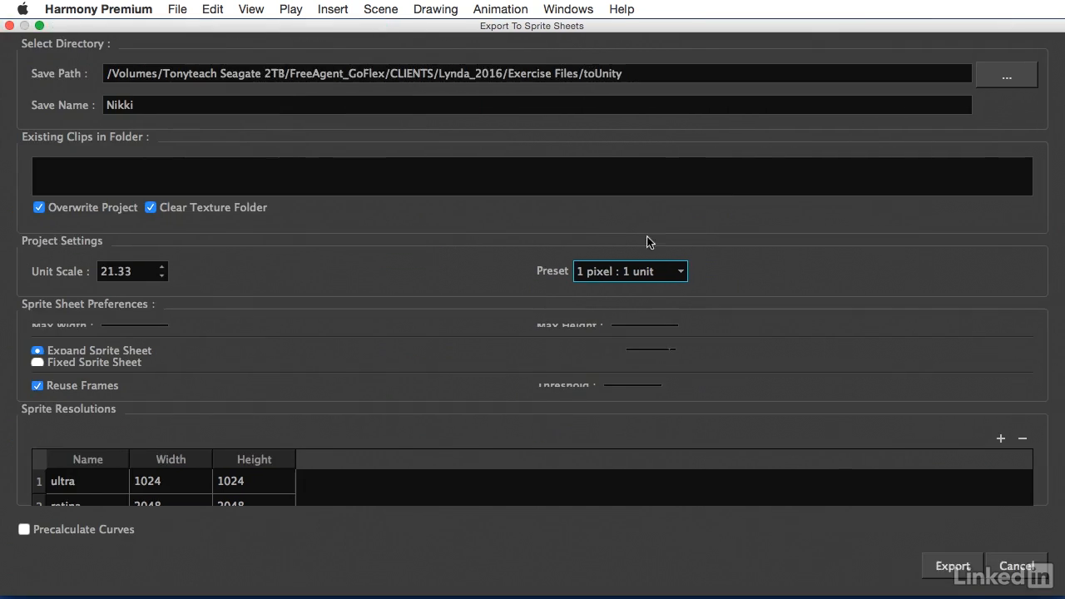
click(952, 571)
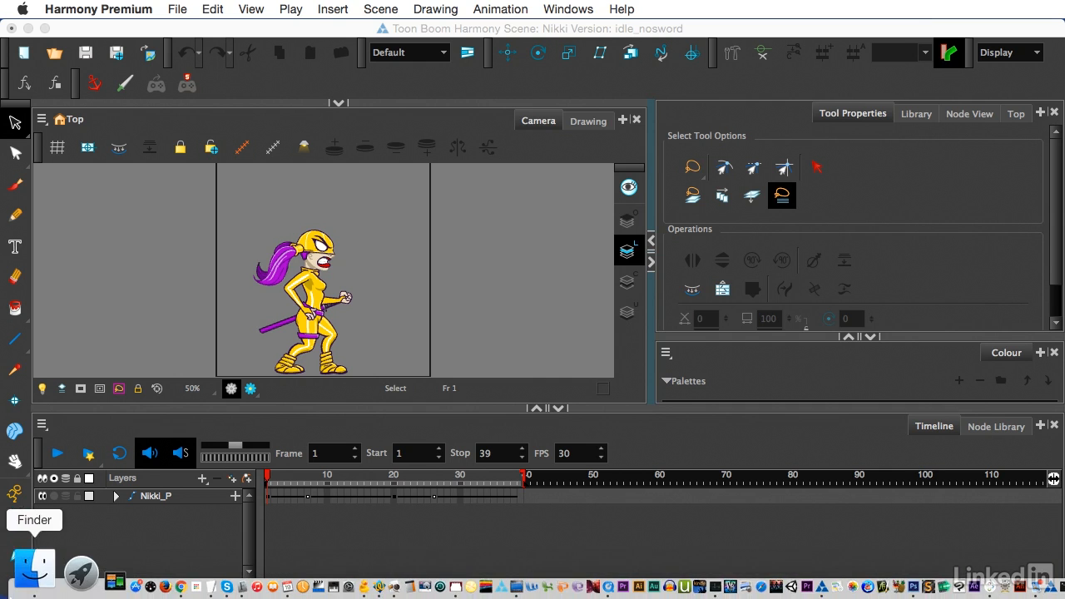
Switch to Finder and examine the exported Nikki folder inside toUnity, including its spriteSheets subfolder.
click(34, 583)
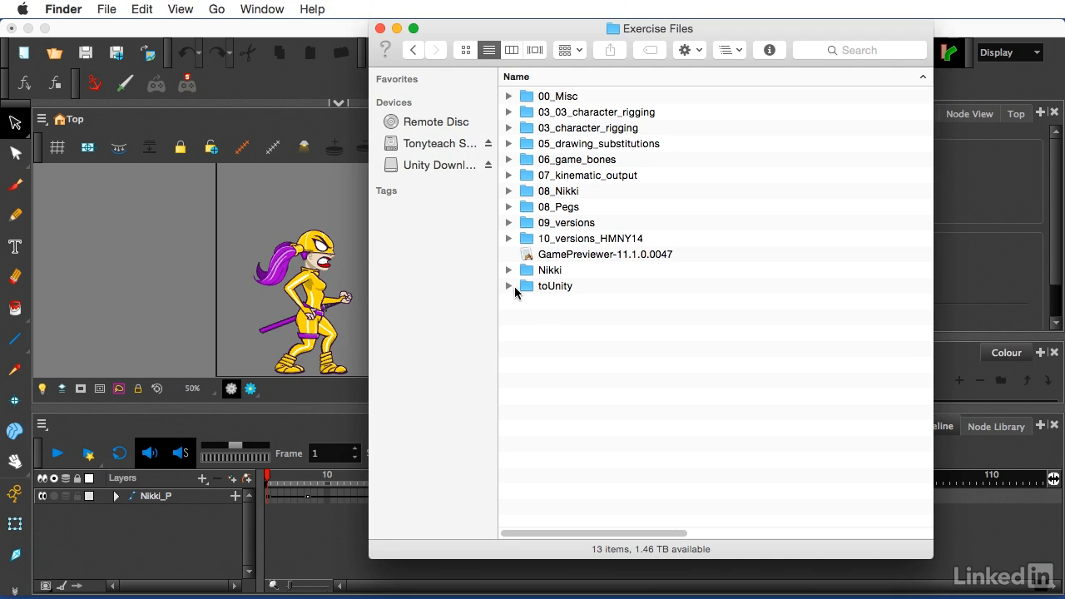
click(509, 285)
click(529, 302)
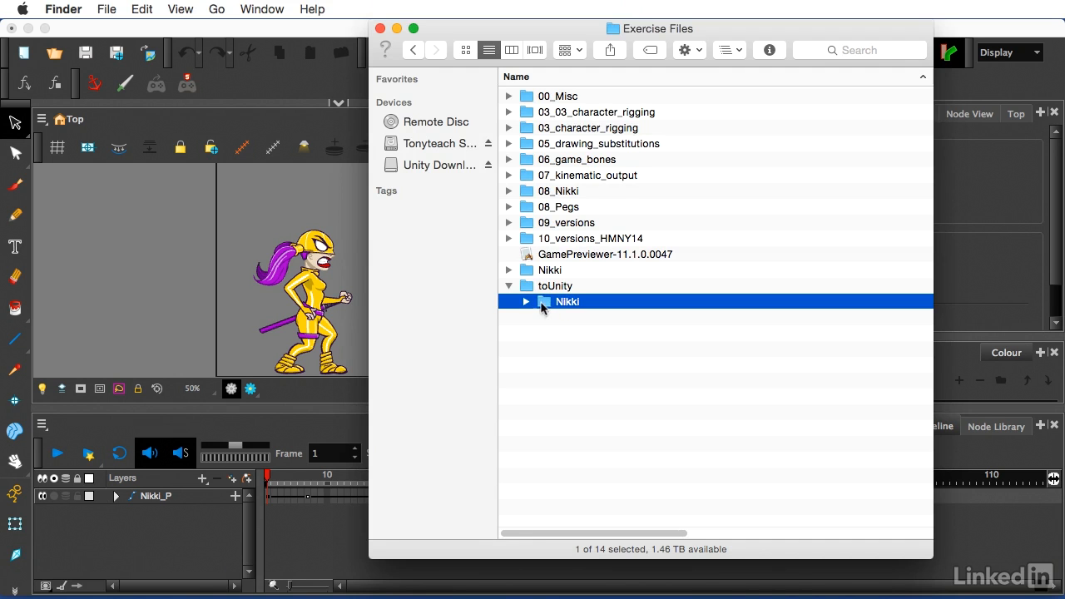
click(525, 302)
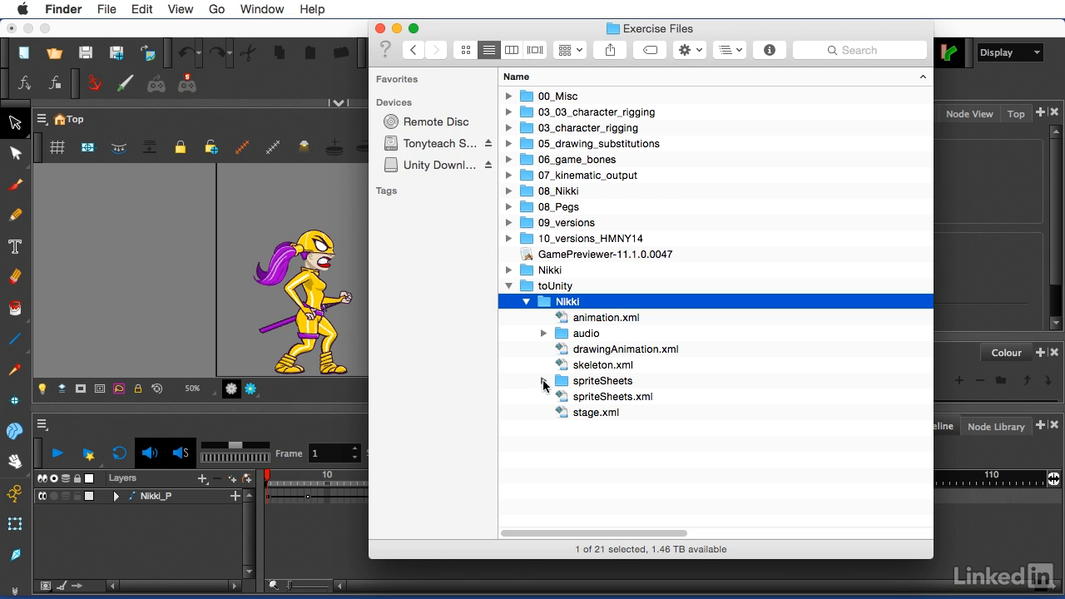
click(544, 382)
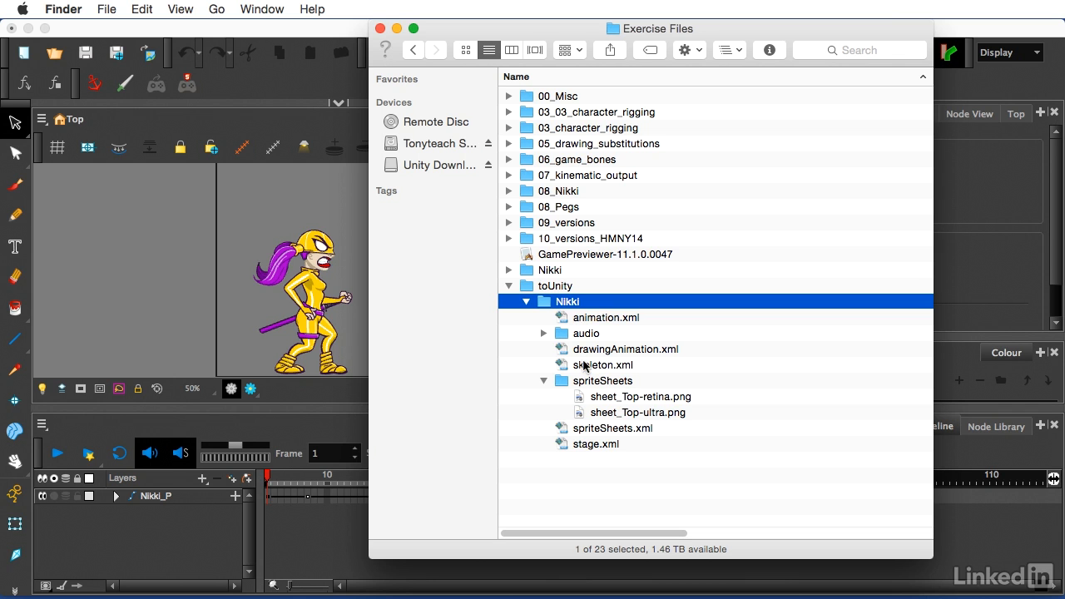
click(527, 304)
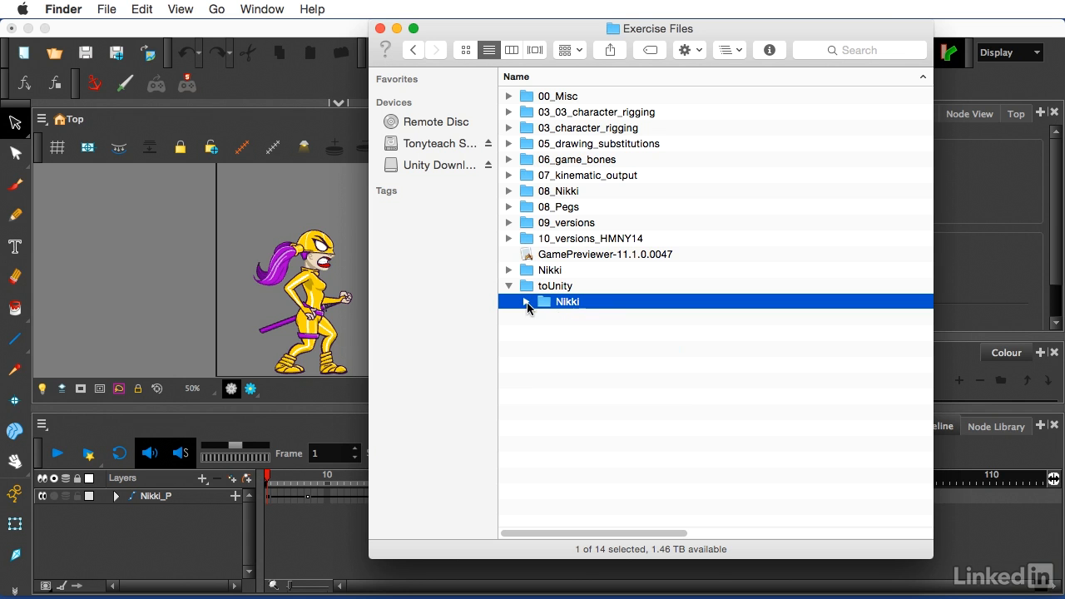
Copy the exported Nikki folder into HarmonyResources, under StreamingAssets in the package contents of GamePreviewer-11.1.0.0047.
right_click(546, 304)
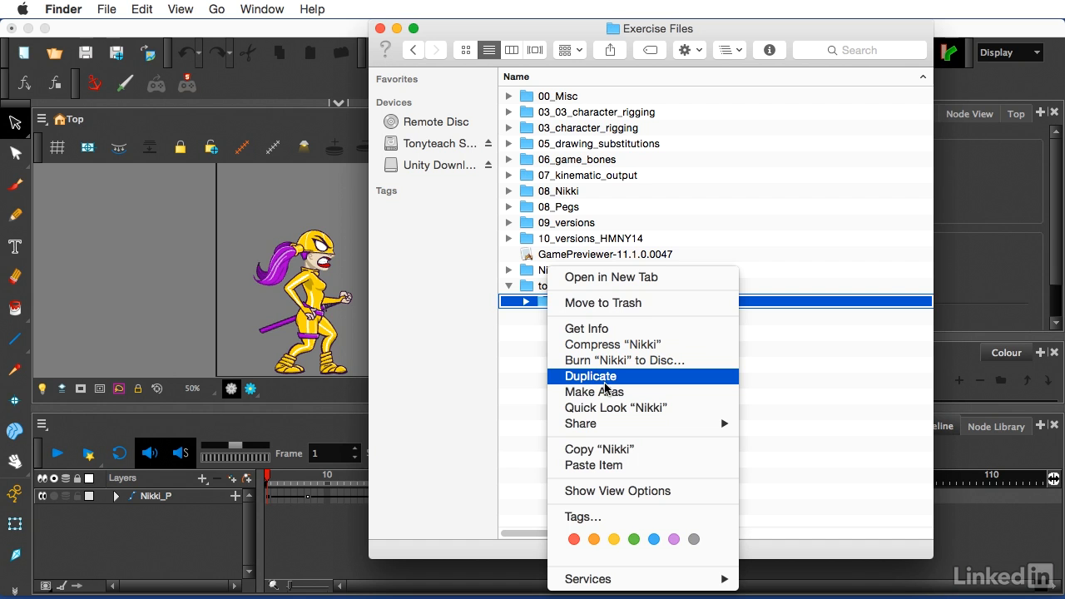
click(600, 448)
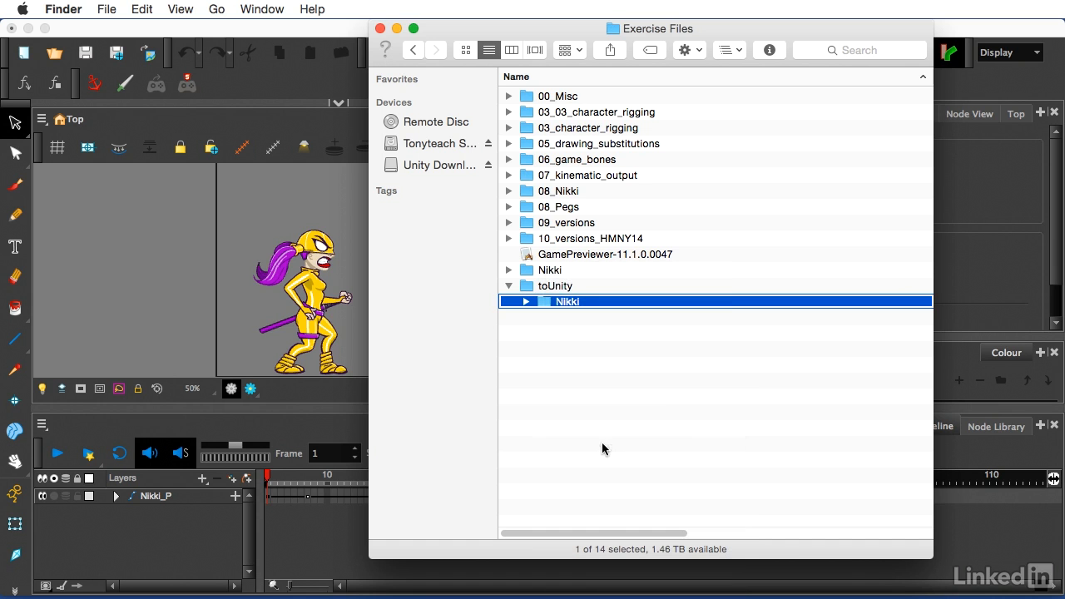
click(543, 258)
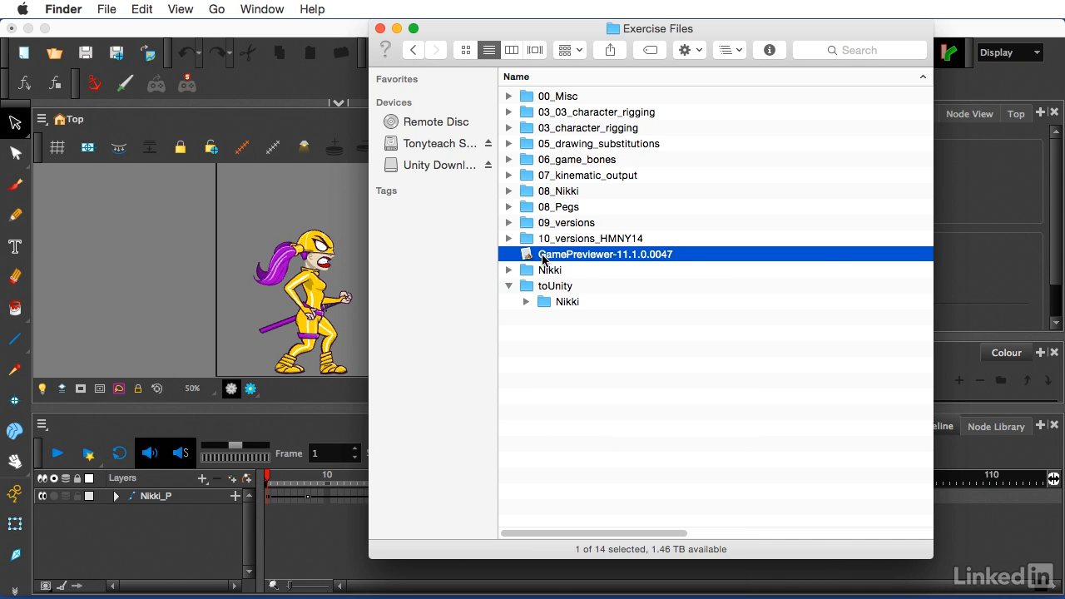
right_click(543, 258)
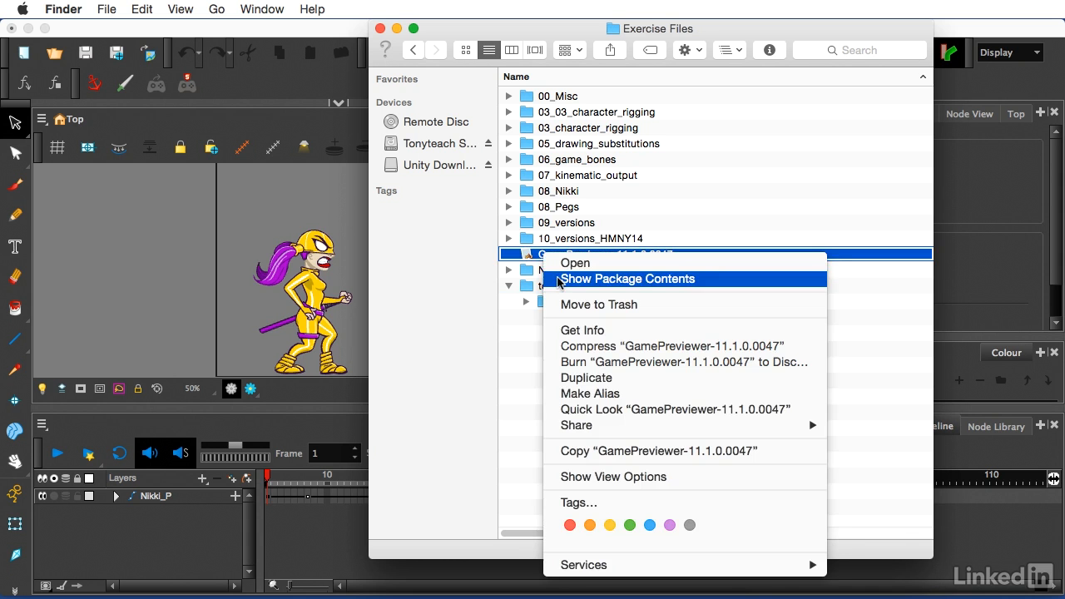
click(558, 281)
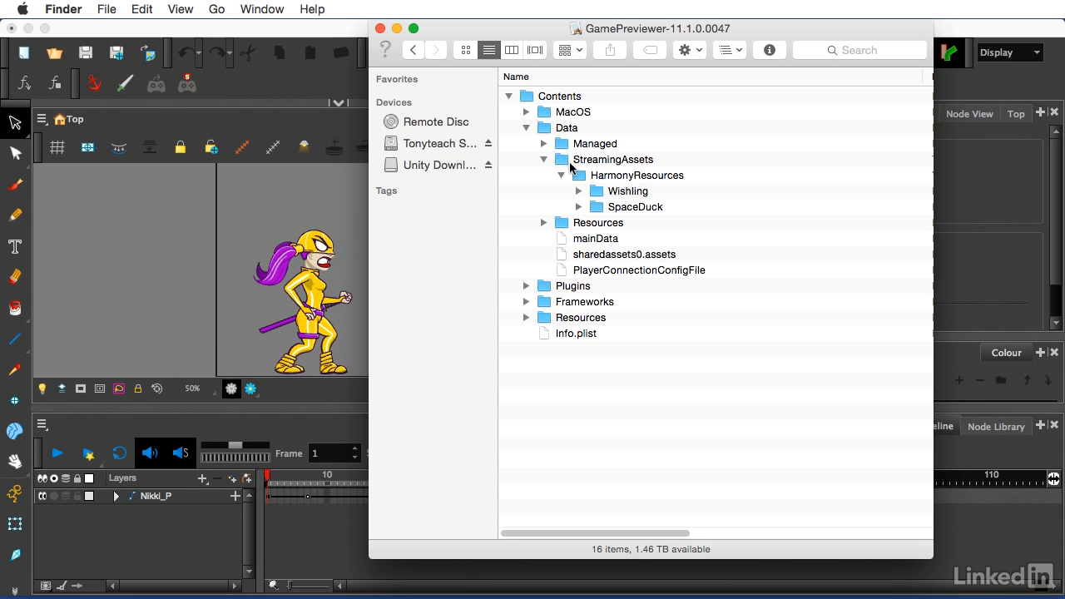
double_click(624, 175)
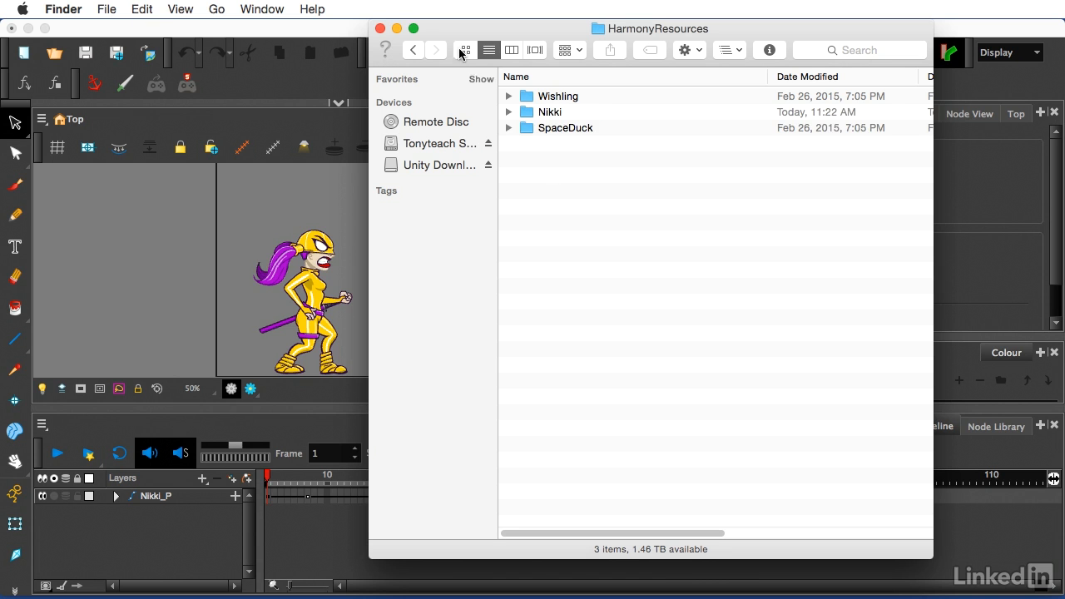
Return to Exercise Files, launch GamePreviewer-11.1.0.0047 and load Nikki to preview the exported animation.
click(413, 50)
click(412, 50)
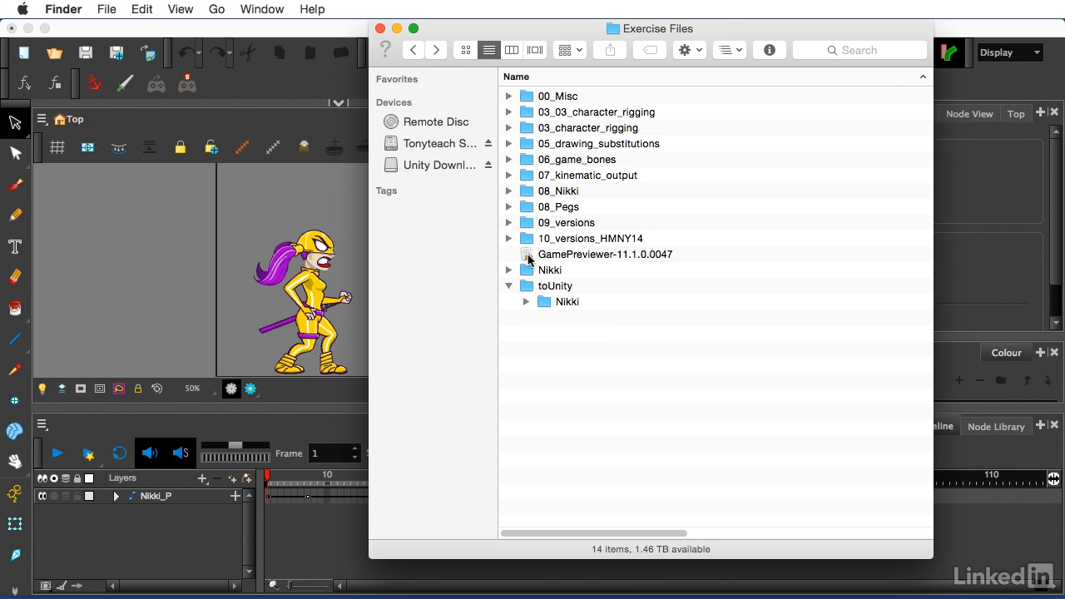
double_click(529, 259)
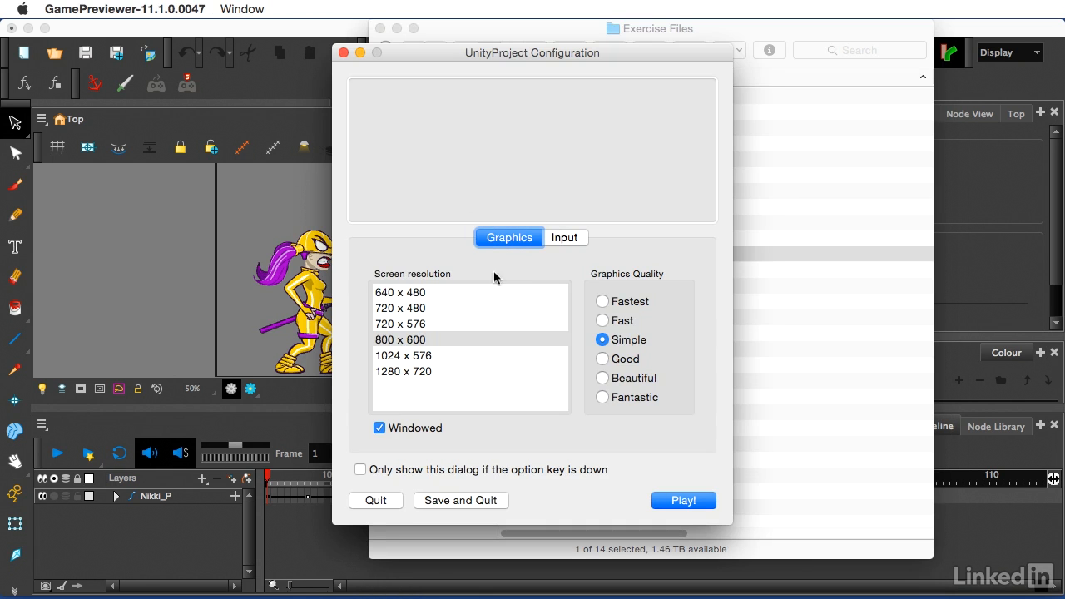
click(674, 503)
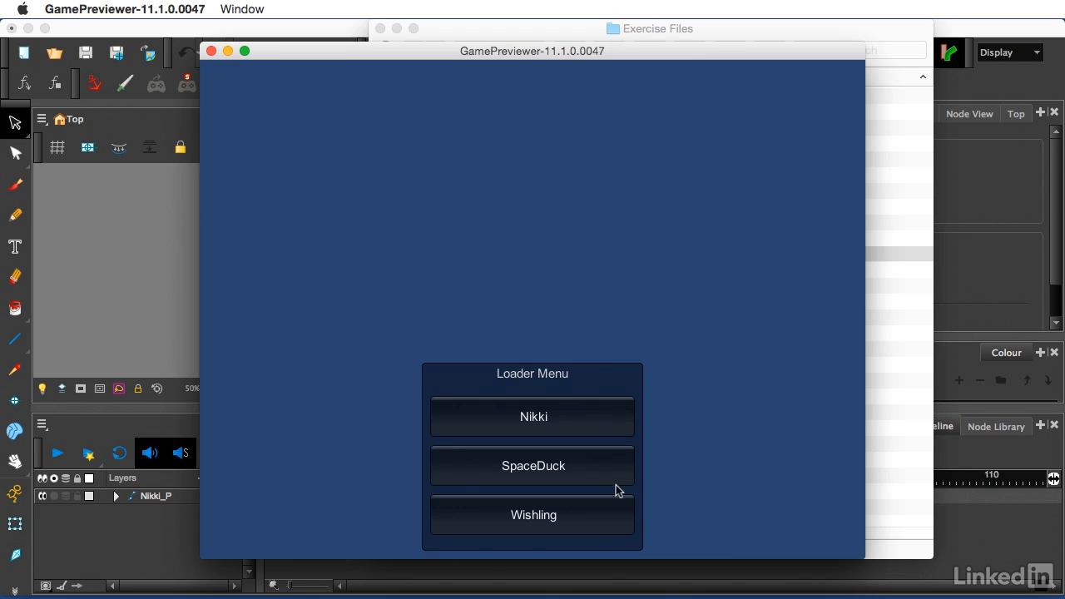
click(557, 431)
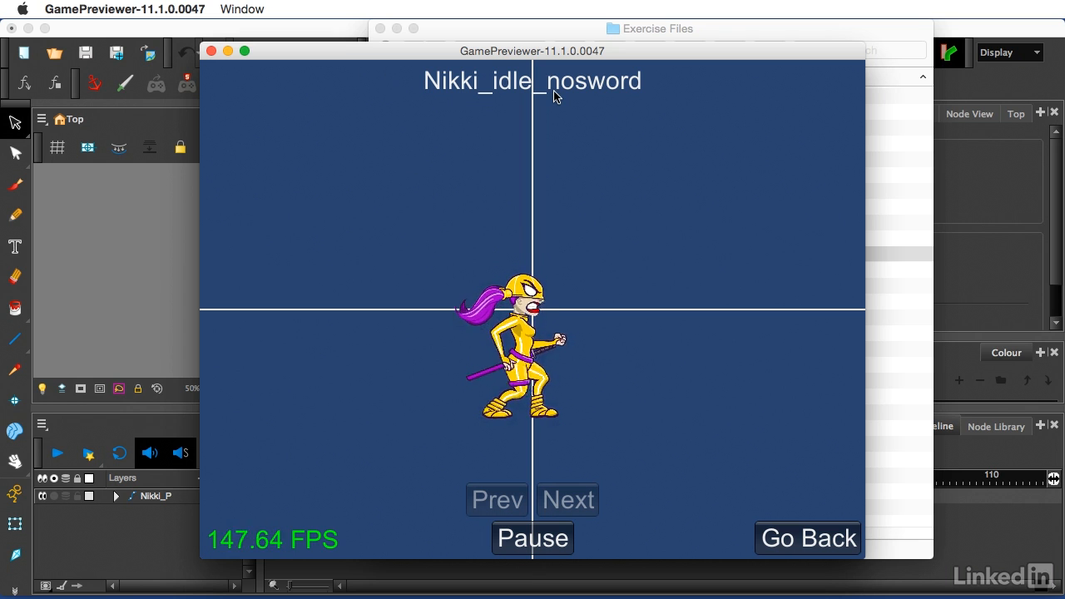
Switch back to the Nikki scene in Harmony.
click(155, 289)
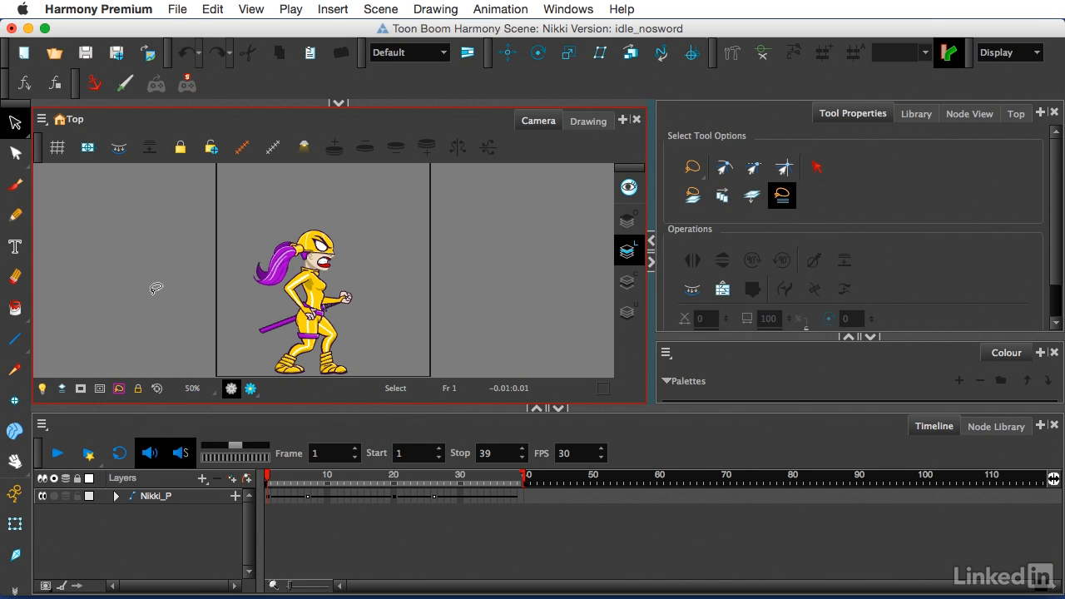